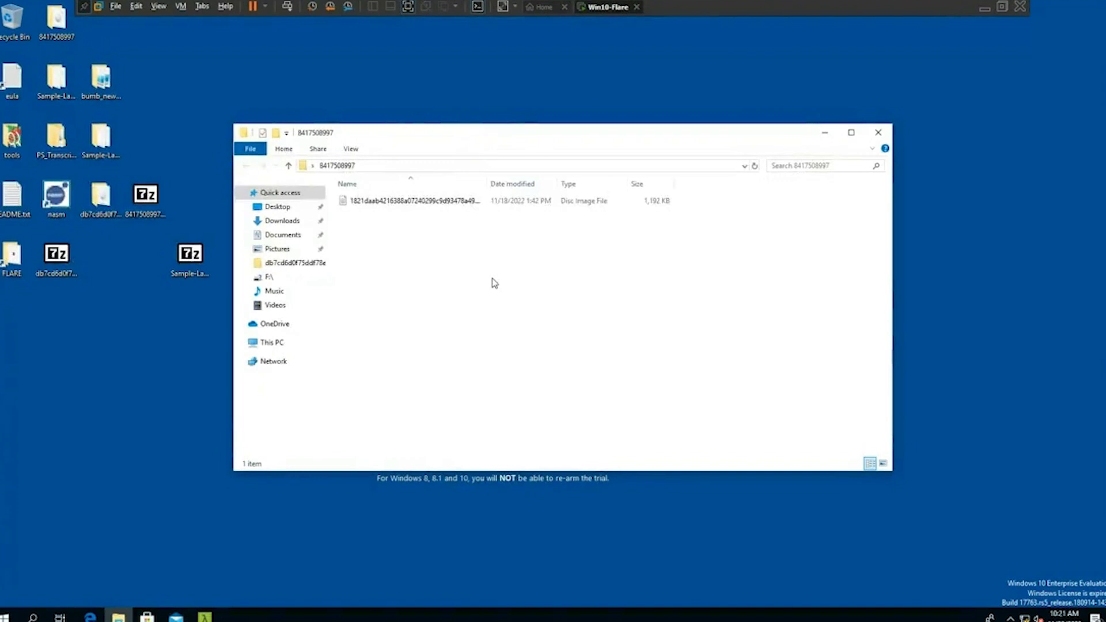
# Step: Mount the ISO disk image and open ContractCopy.js from the mounted drive in Notepad++
pyautogui.moveTo(487, 182); pyautogui.dragTo(612, 181)
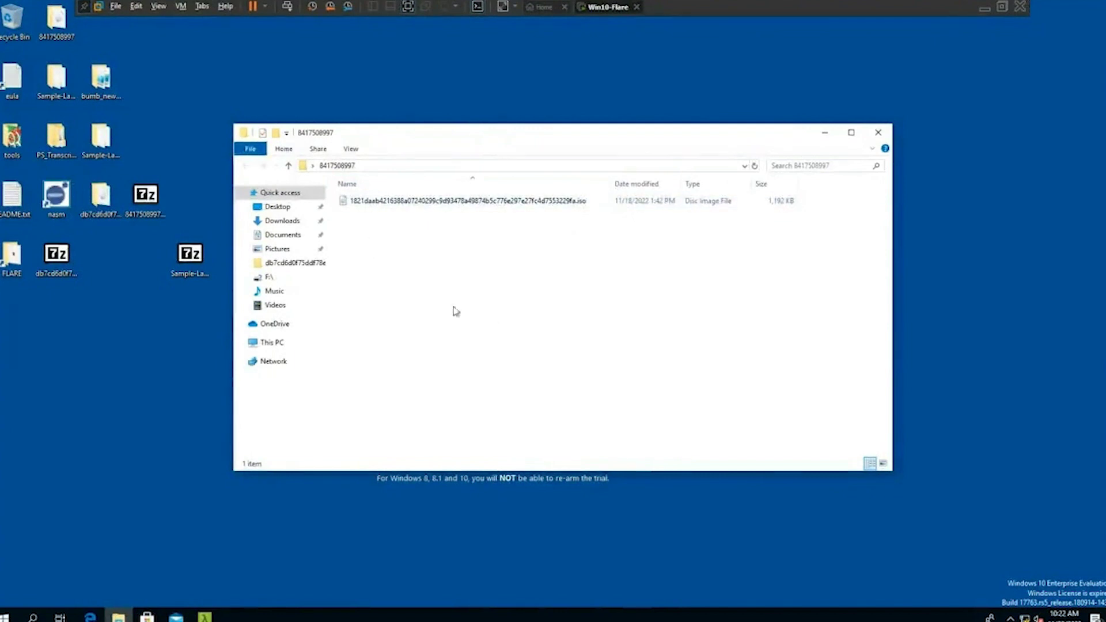
pyautogui.doubleClick(457, 201)
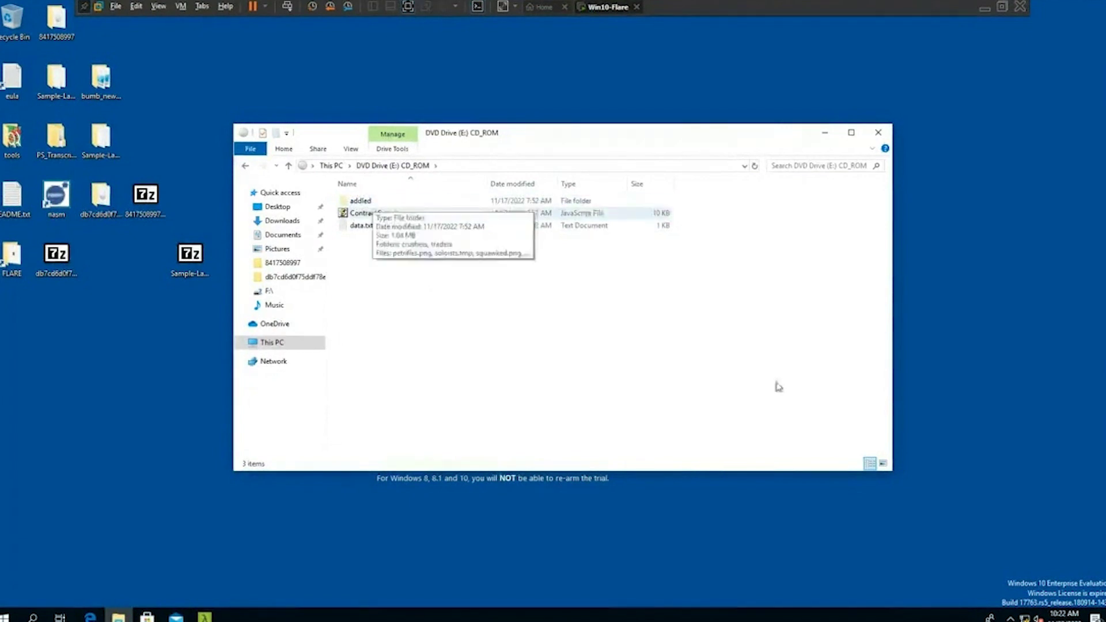
pyautogui.rightClick(369, 218)
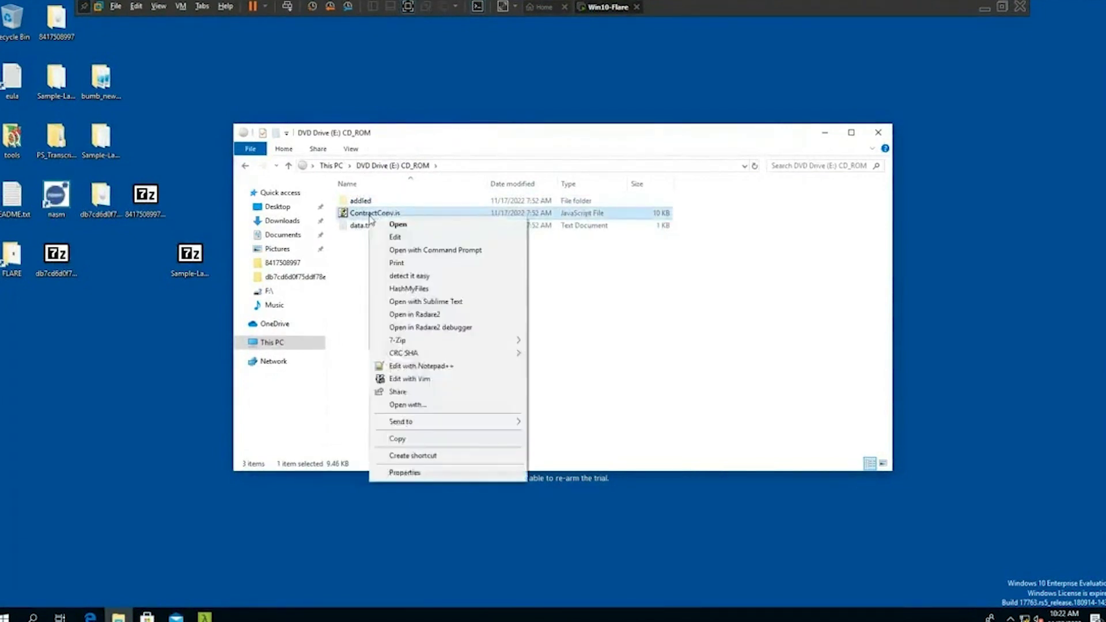
pyautogui.click(435, 367)
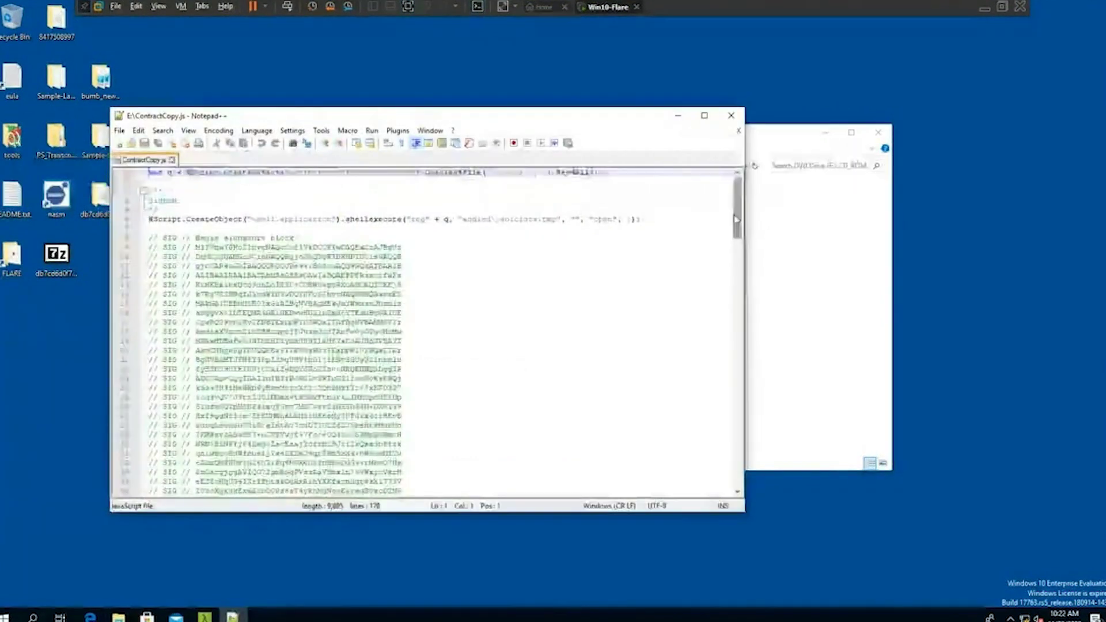
# Step: Skim ContractCopy.js through its signature block, and highlight the variable q and the data.txt reference on line 1
pyautogui.scroll(-10, 277, 284)
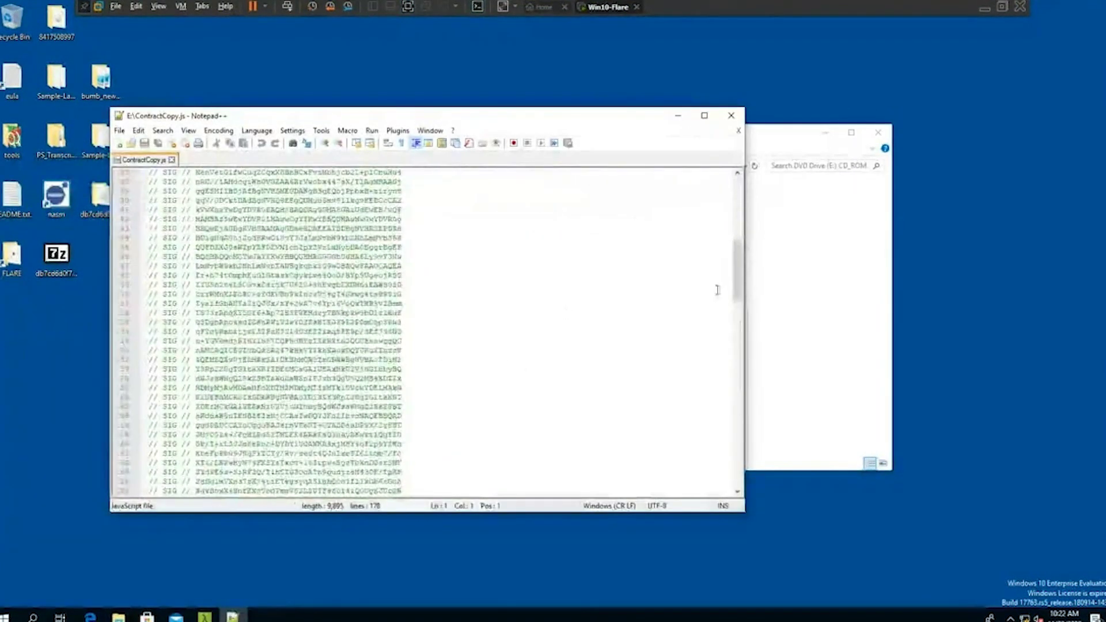
pyautogui.scroll(10, 169, 219)
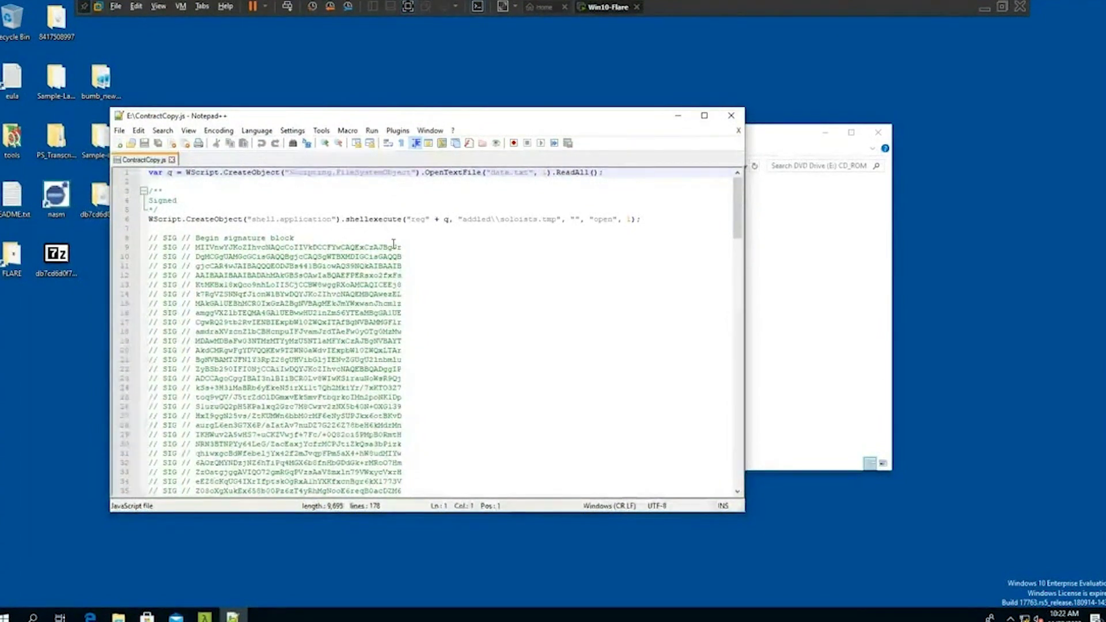
pyautogui.doubleClick(170, 173)
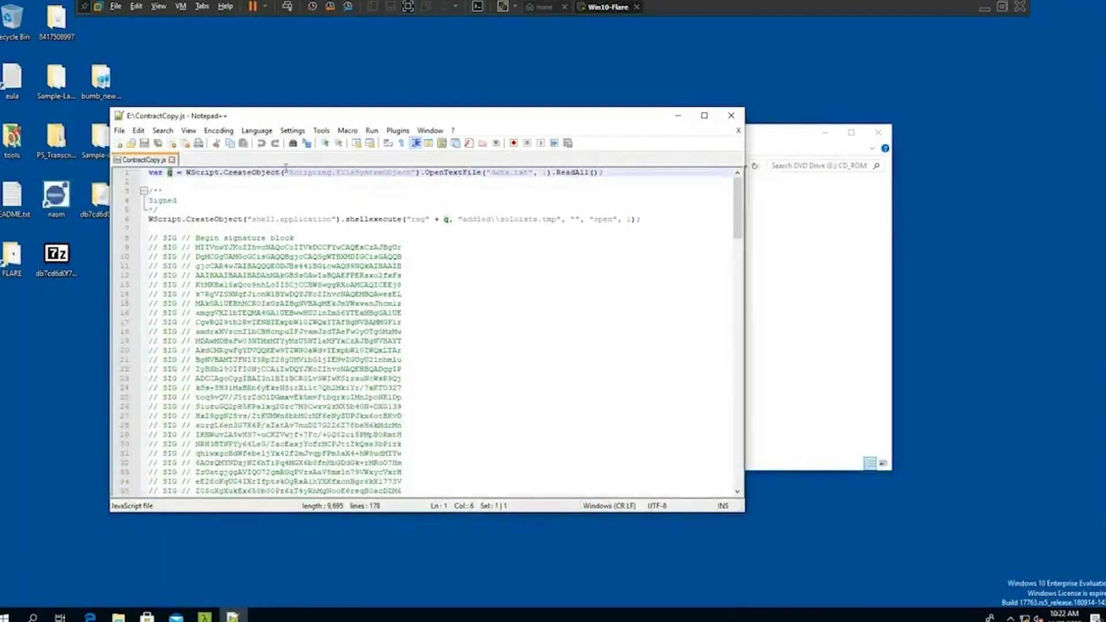
pyautogui.moveTo(489, 172); pyautogui.dragTo(529, 173)
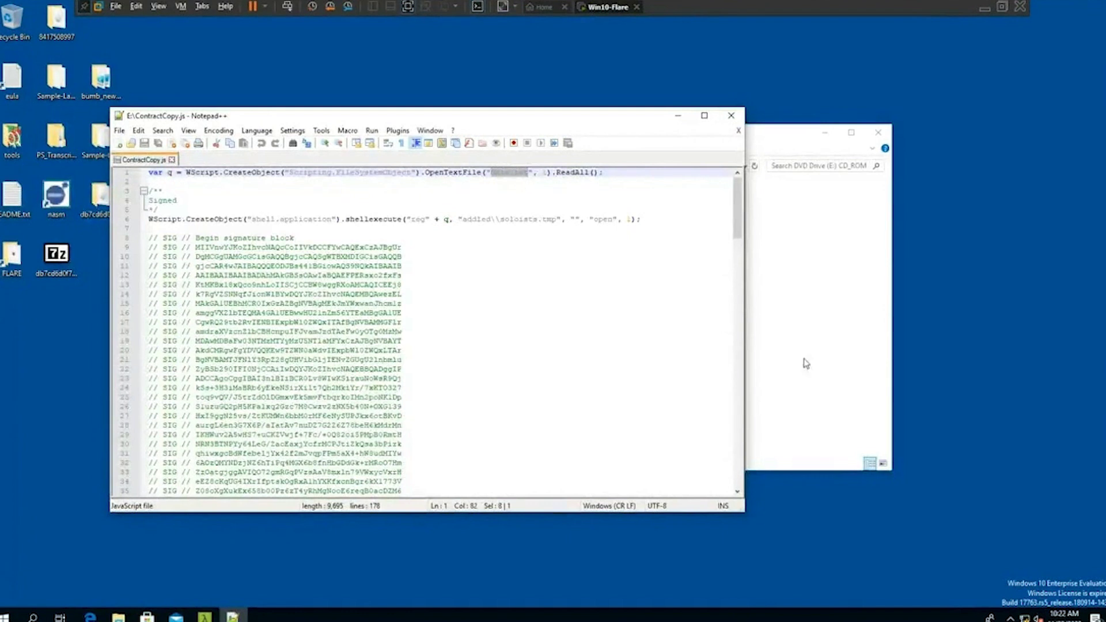
# Step: Open data.txt from the mounted DVD drive to read its contents
pyautogui.click(824, 299)
pyautogui.click(376, 227)
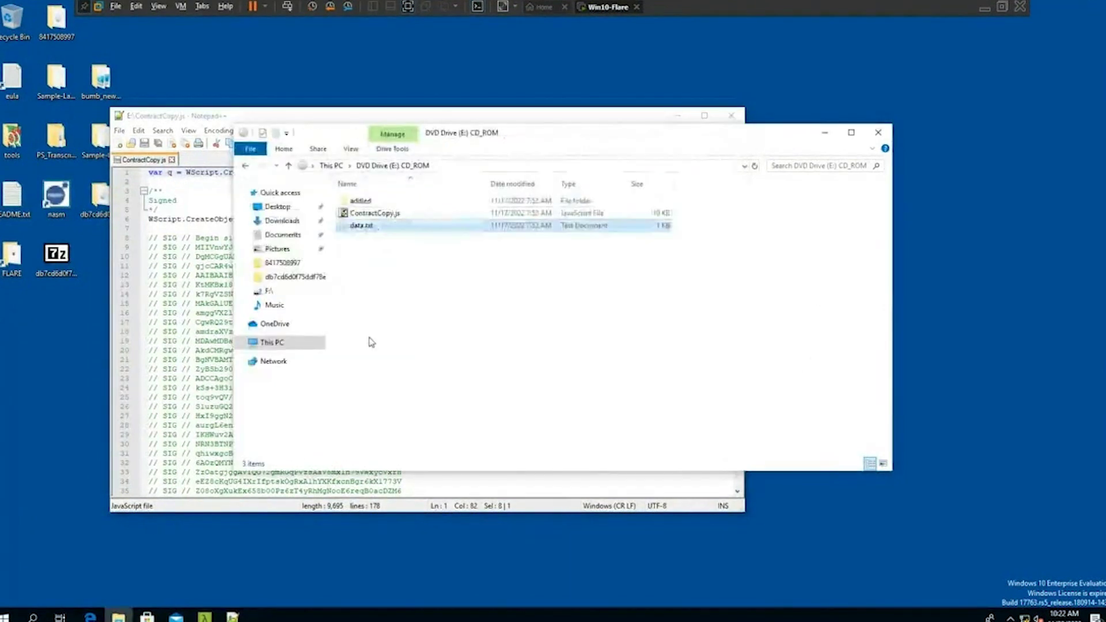
pyautogui.doubleClick(363, 226)
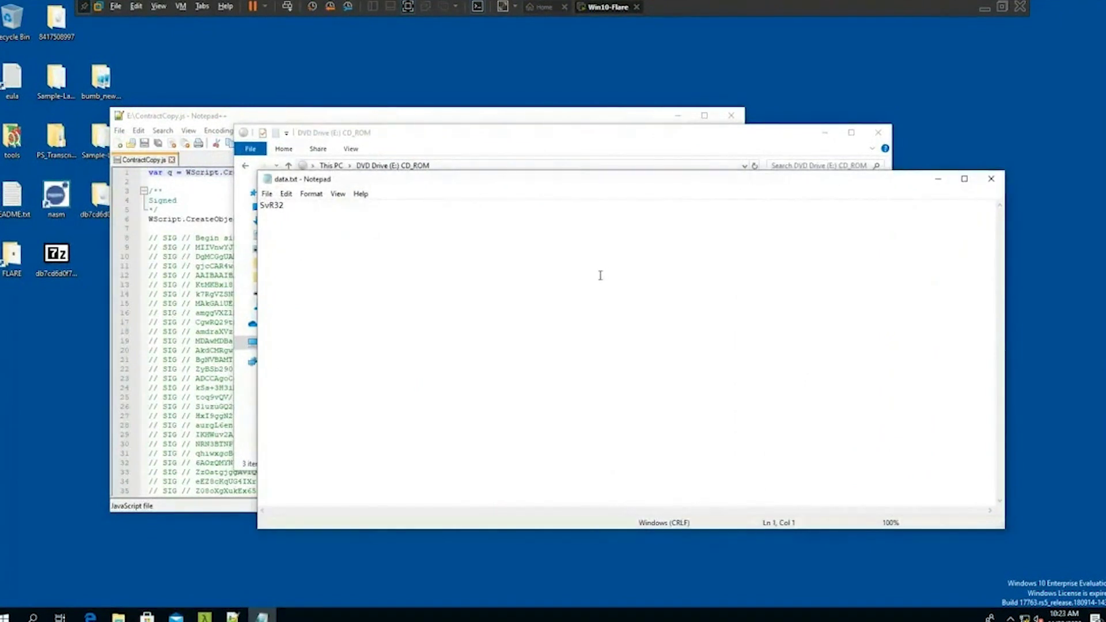
# Step: Examine the shellexecute call in ContractCopy.js against data.txt, highlighting "reg" + q and the addled\\soloists.tmp path
pyautogui.click(275, 119)
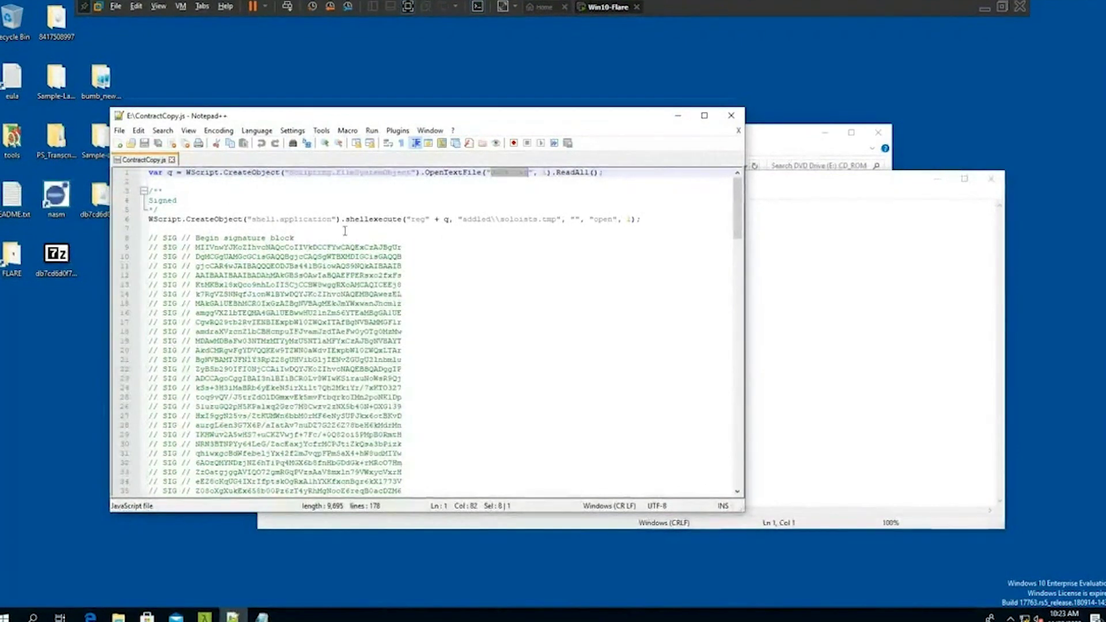
pyautogui.doubleClick(418, 219)
pyautogui.click(445, 219)
pyautogui.doubleClick(446, 219)
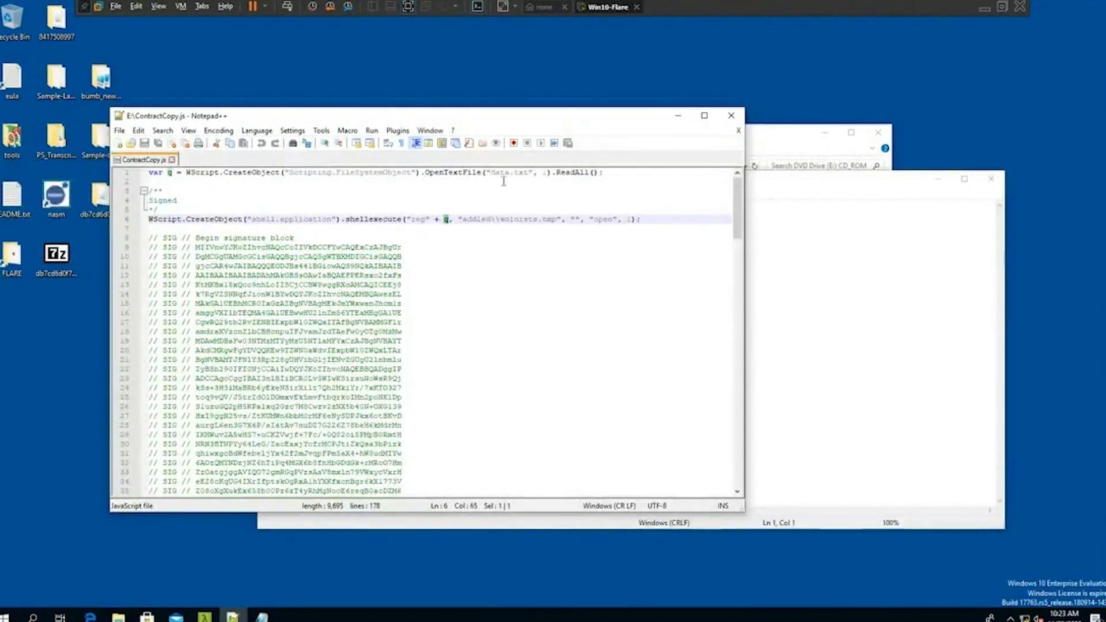
pyautogui.click(826, 192)
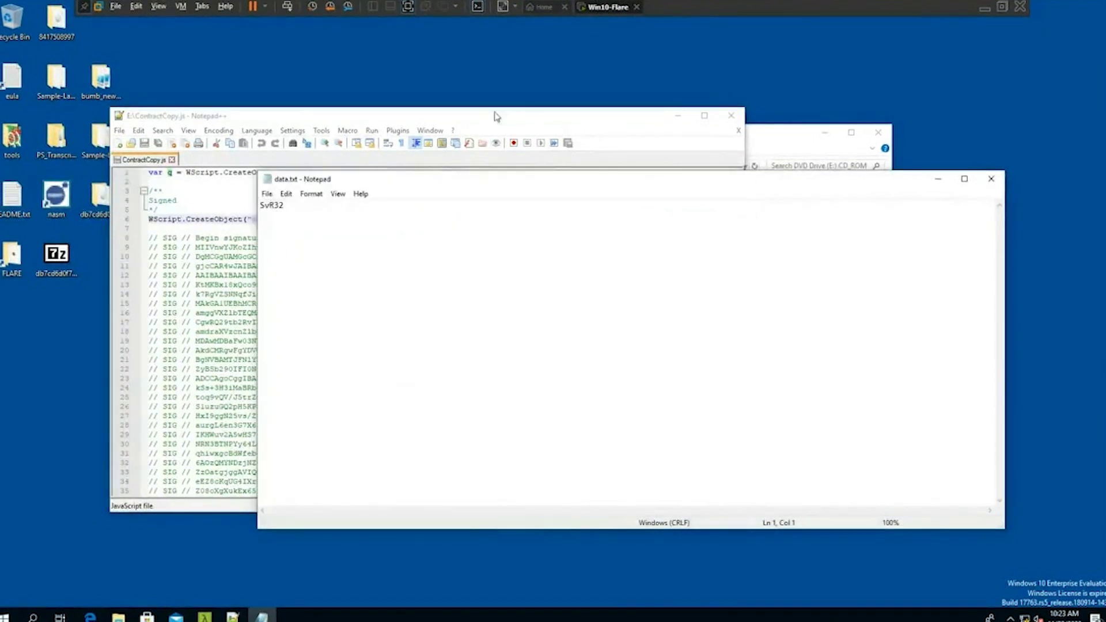
pyautogui.click(525, 119)
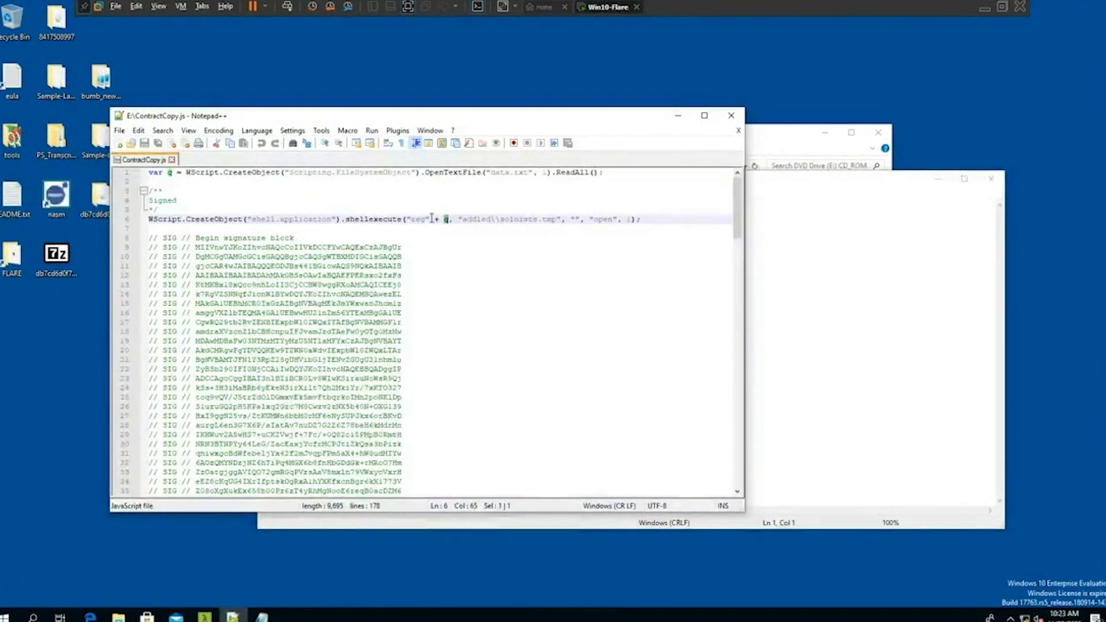
pyautogui.moveTo(410, 220); pyautogui.dragTo(449, 219)
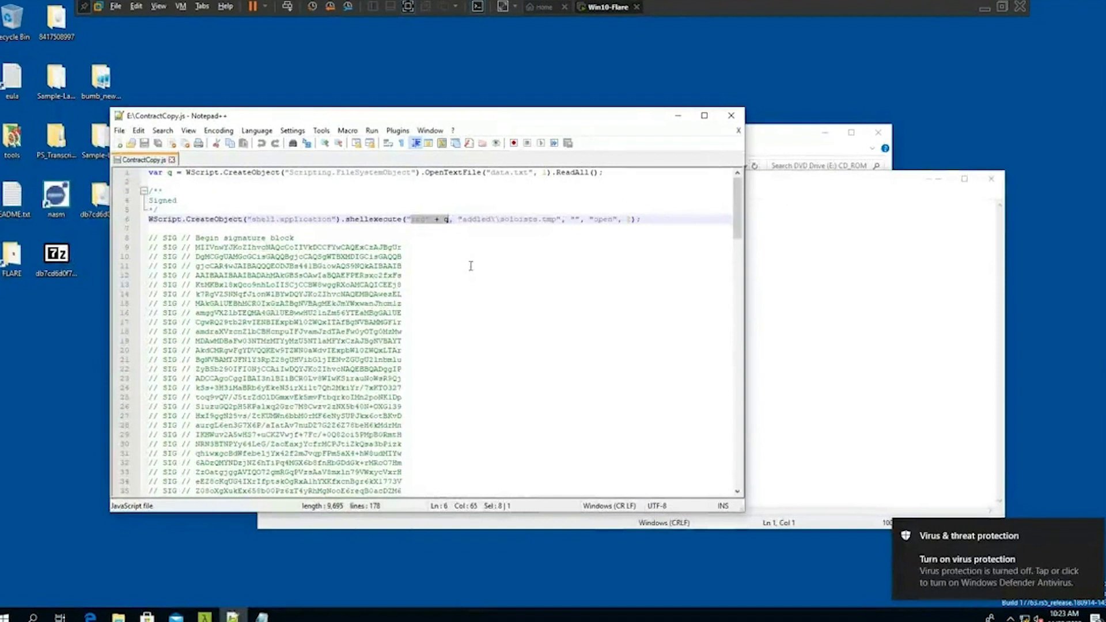
pyautogui.moveTo(462, 219); pyautogui.dragTo(492, 219)
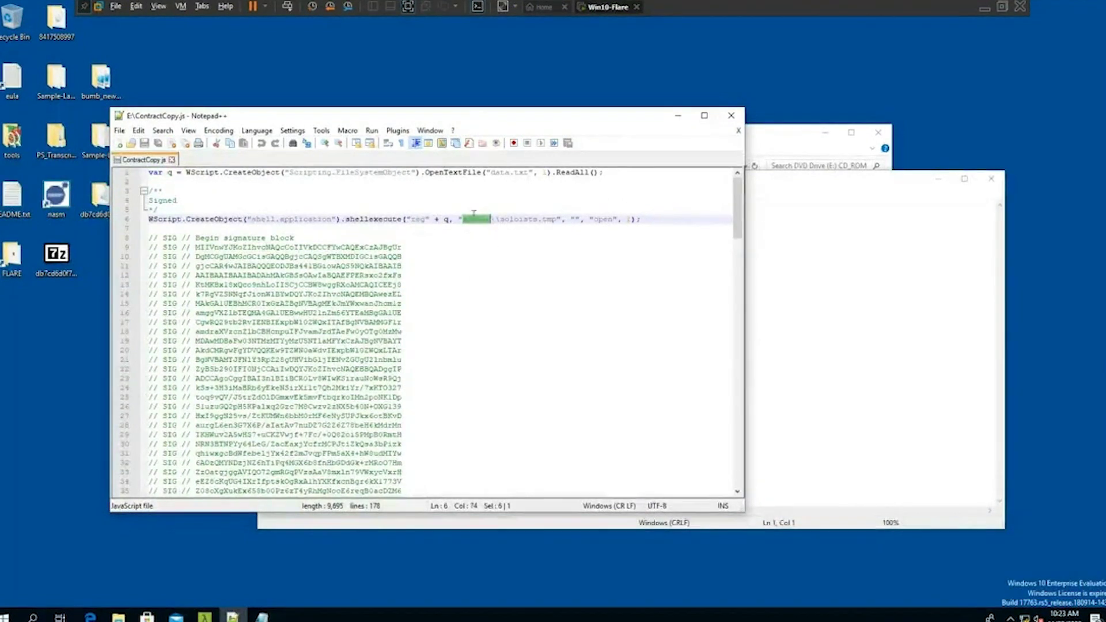
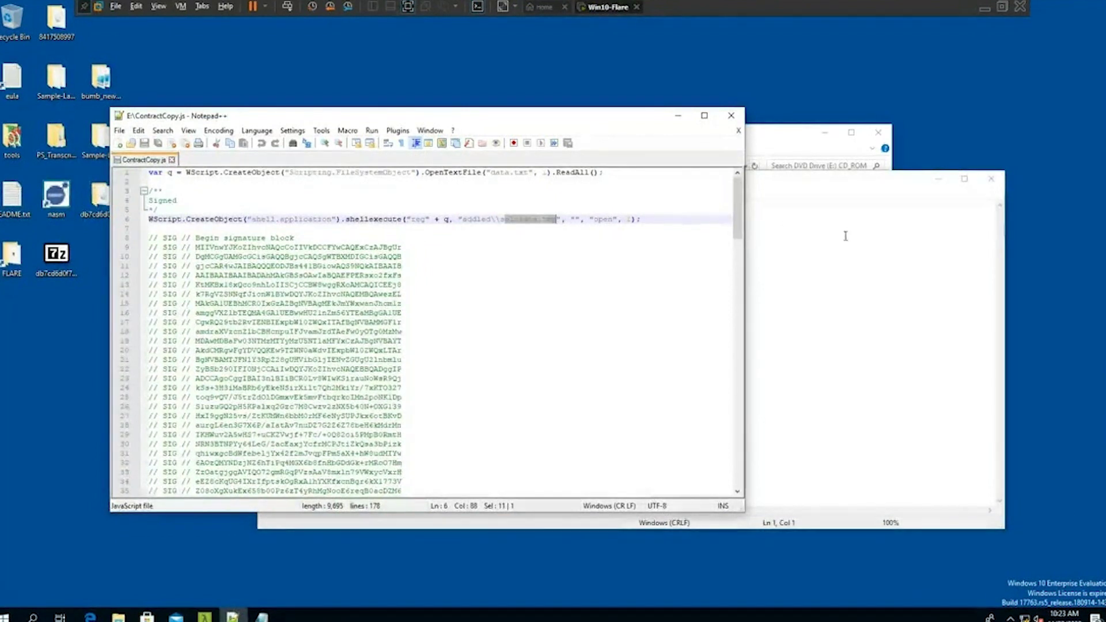
# Step: Open the addled folder on the mounted drive and locate soloists.tmp
pyautogui.click(788, 191)
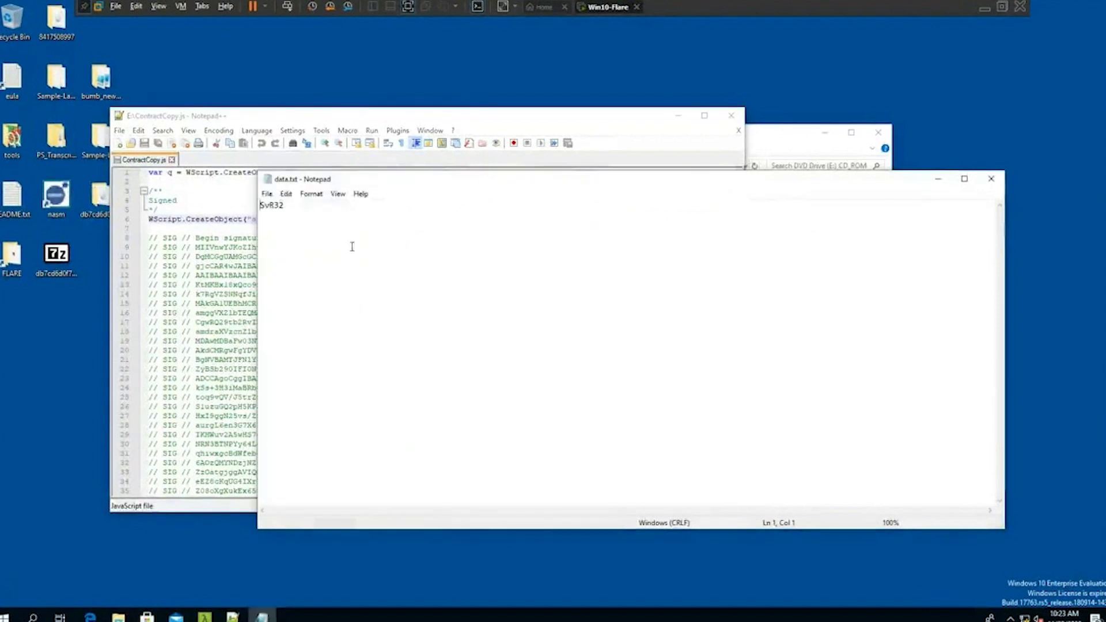
pyautogui.click(778, 137)
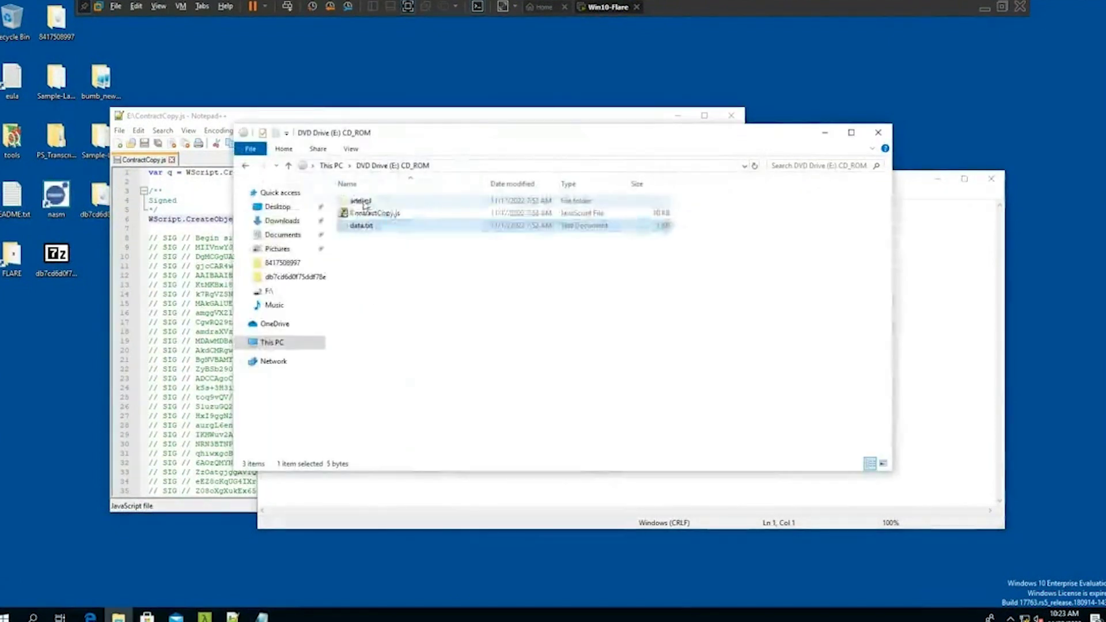
pyautogui.click(366, 201)
pyautogui.doubleClick(366, 201)
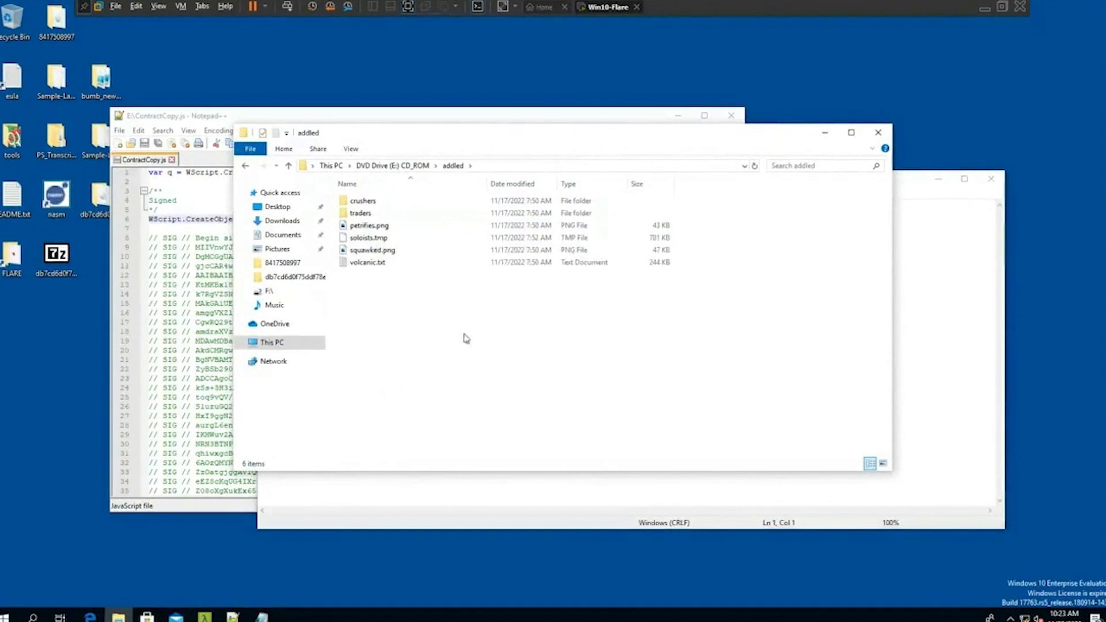
pyautogui.click(370, 238)
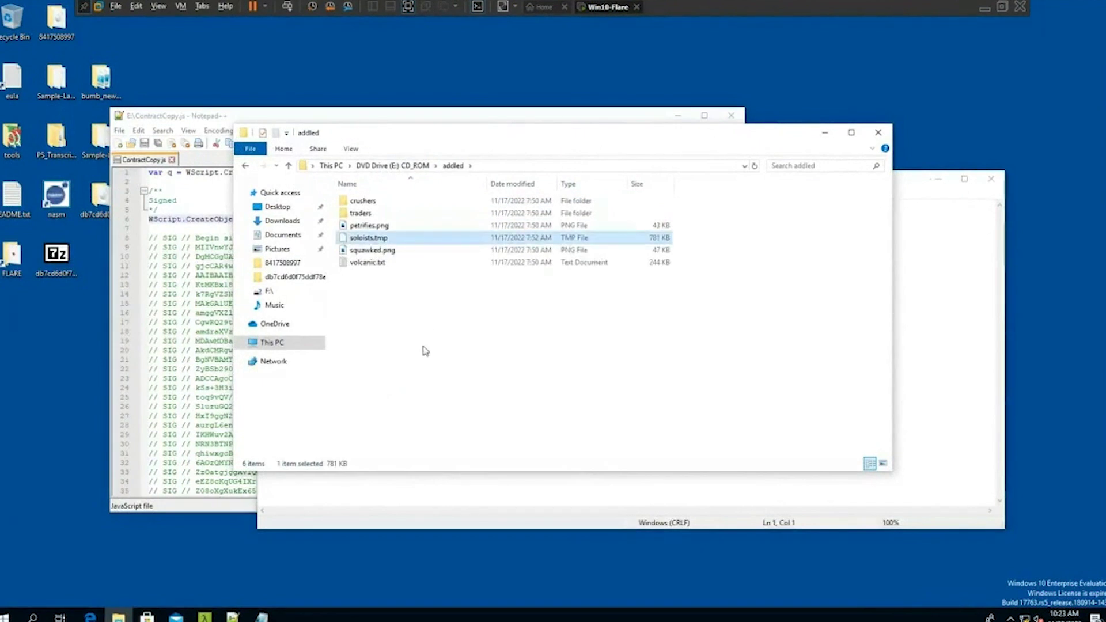
pyautogui.click(477, 291)
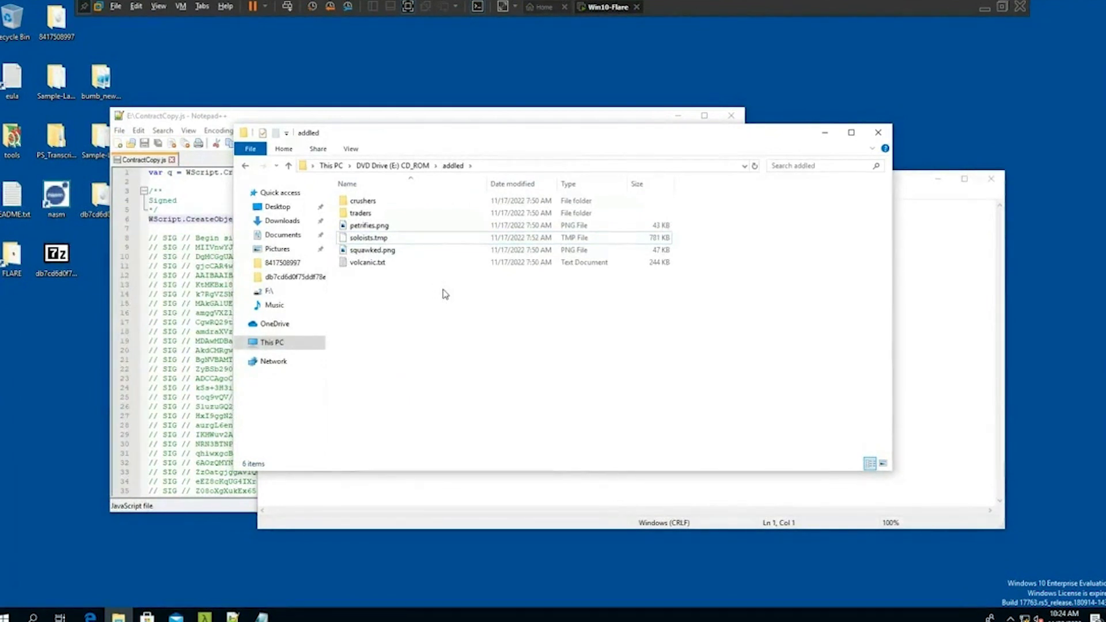
# Step: Check the crushers subfolder, return to addled, and view petrifies.png before closing the image
pyautogui.doubleClick(369, 201)
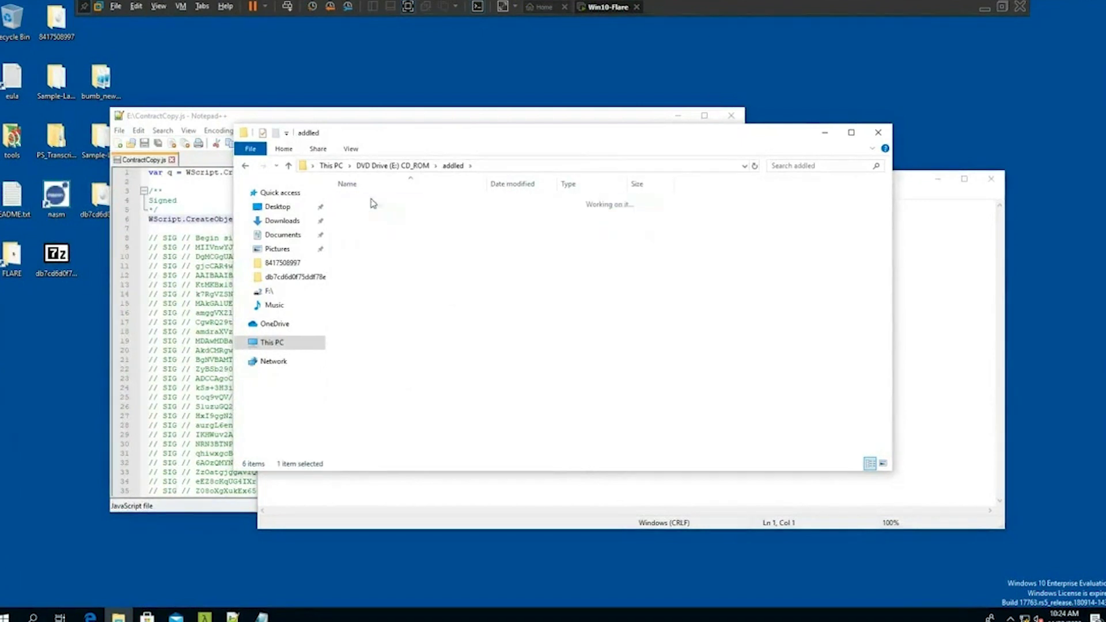
pyautogui.click(245, 166)
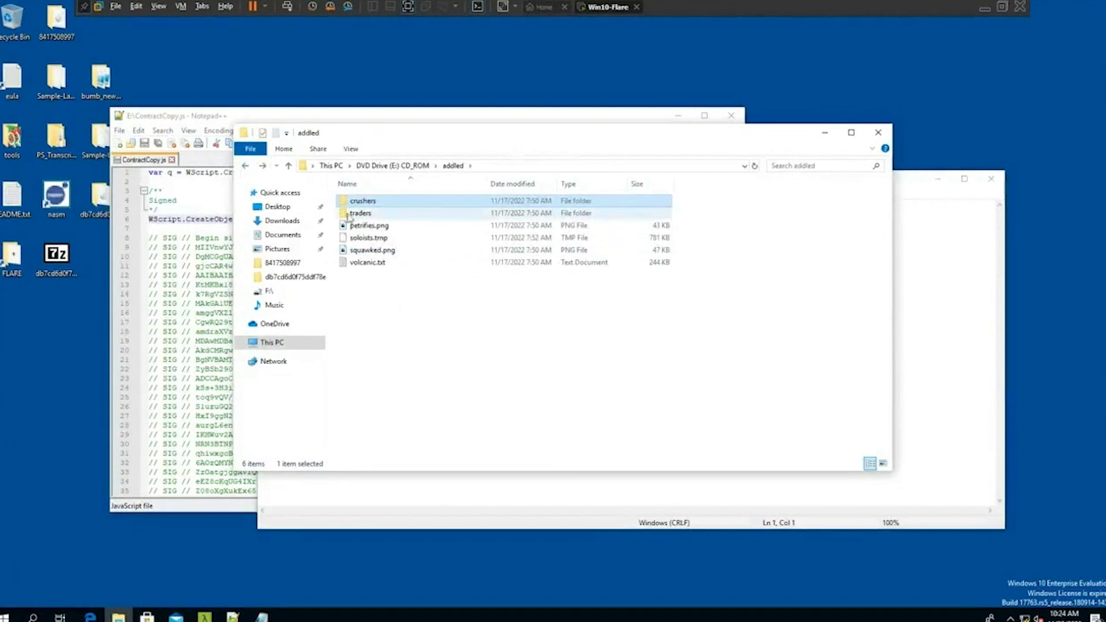
pyautogui.doubleClick(423, 228)
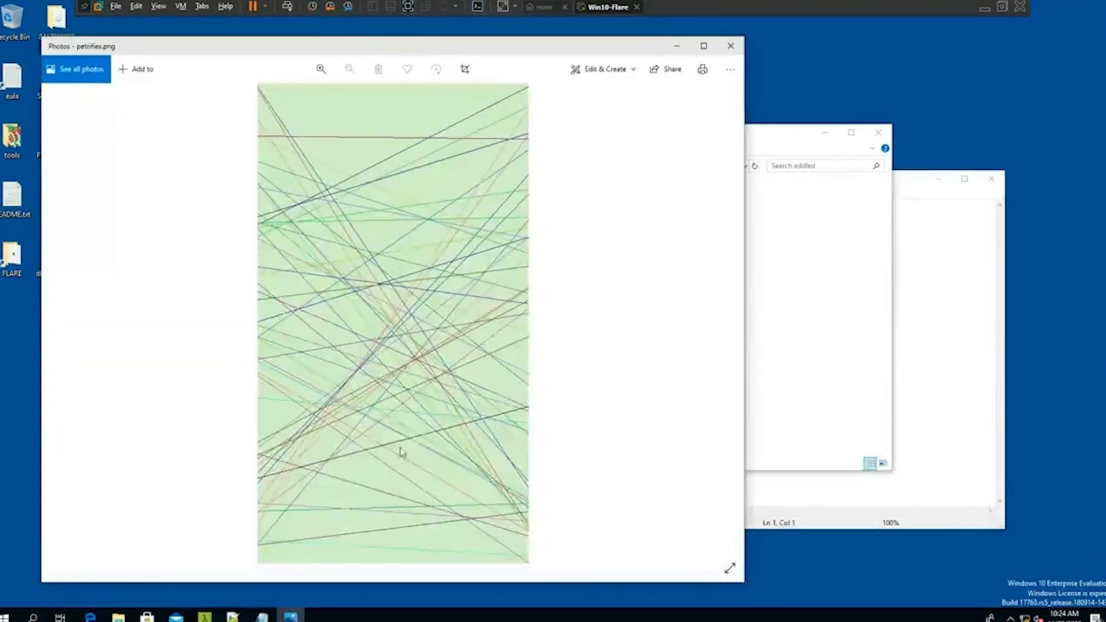
pyautogui.click(730, 51)
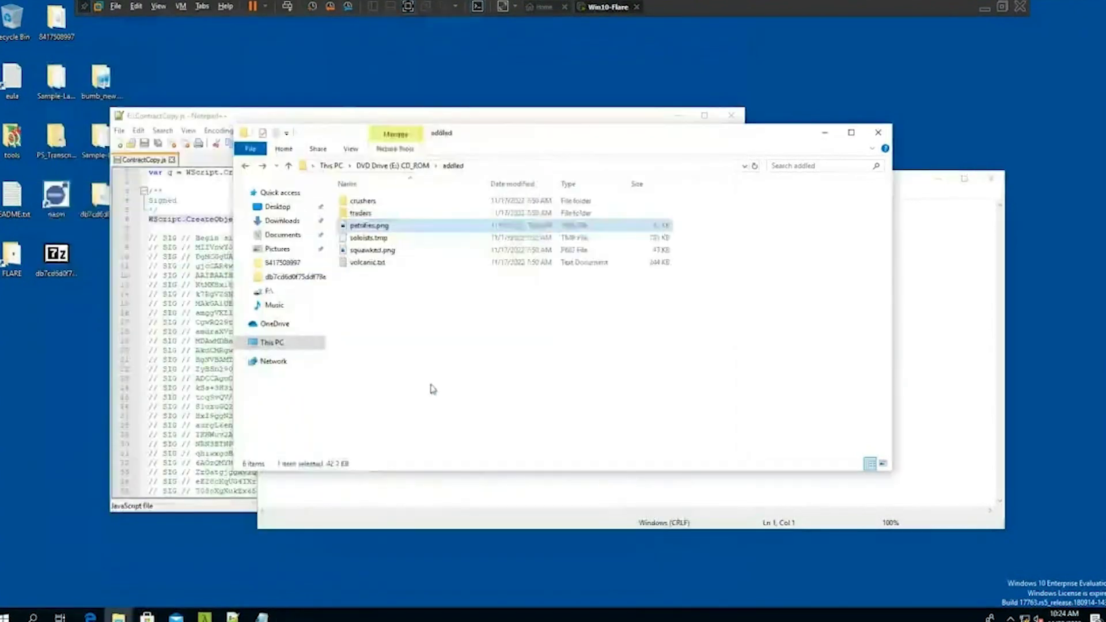
# Step: Open volcanic.txt from the addled folder, skim its text, and close it
pyautogui.doubleClick(376, 264)
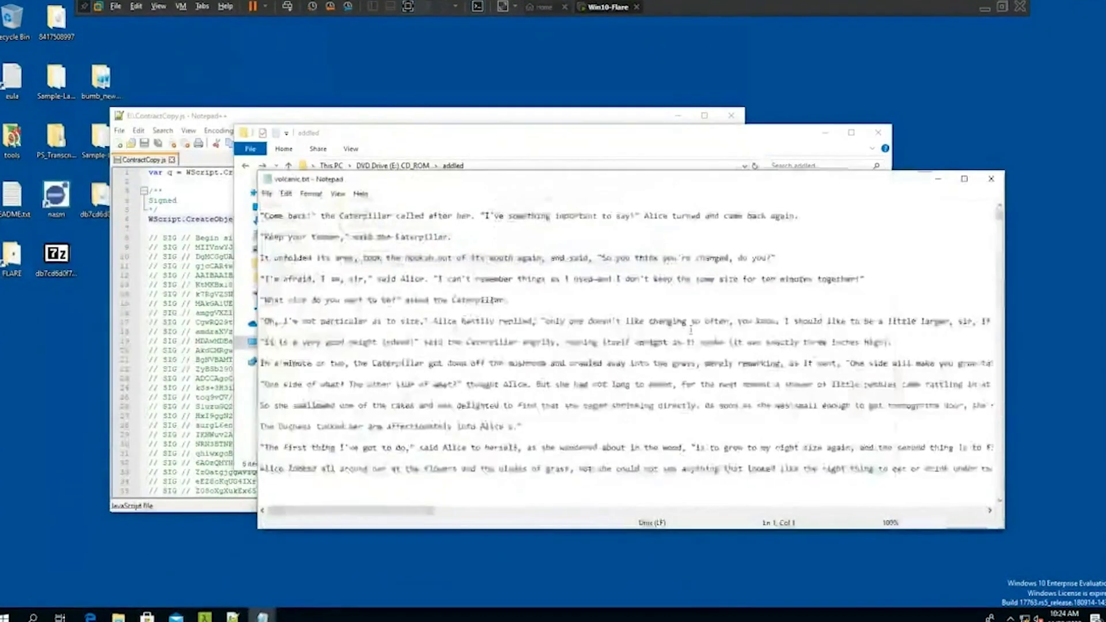
pyautogui.scroll(-3, 706, 318)
pyautogui.scroll(3, 706, 317)
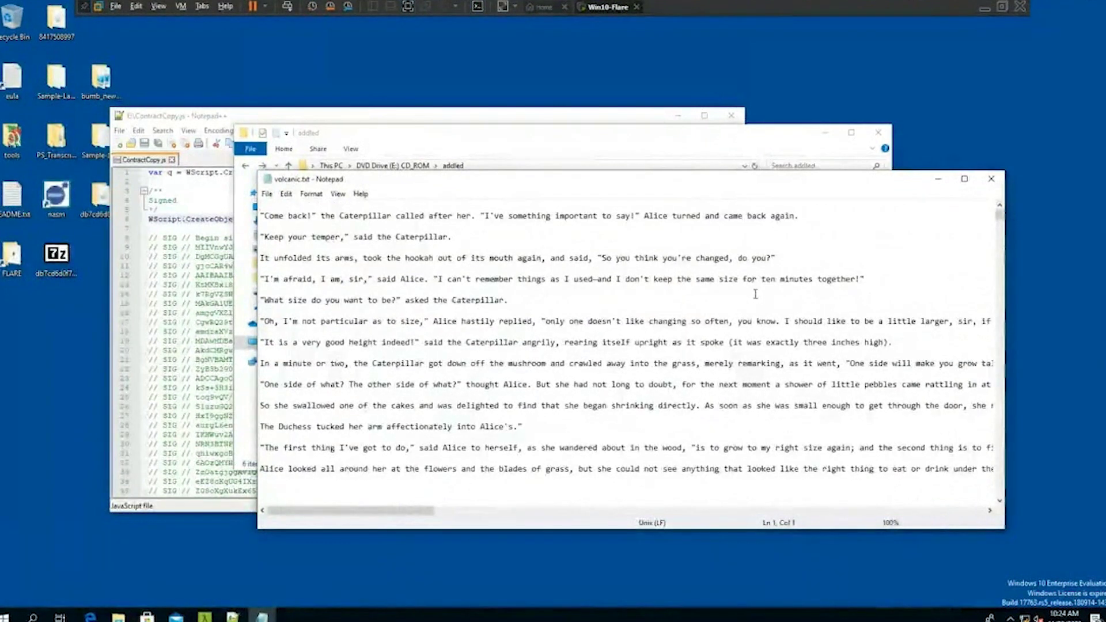
pyautogui.click(993, 181)
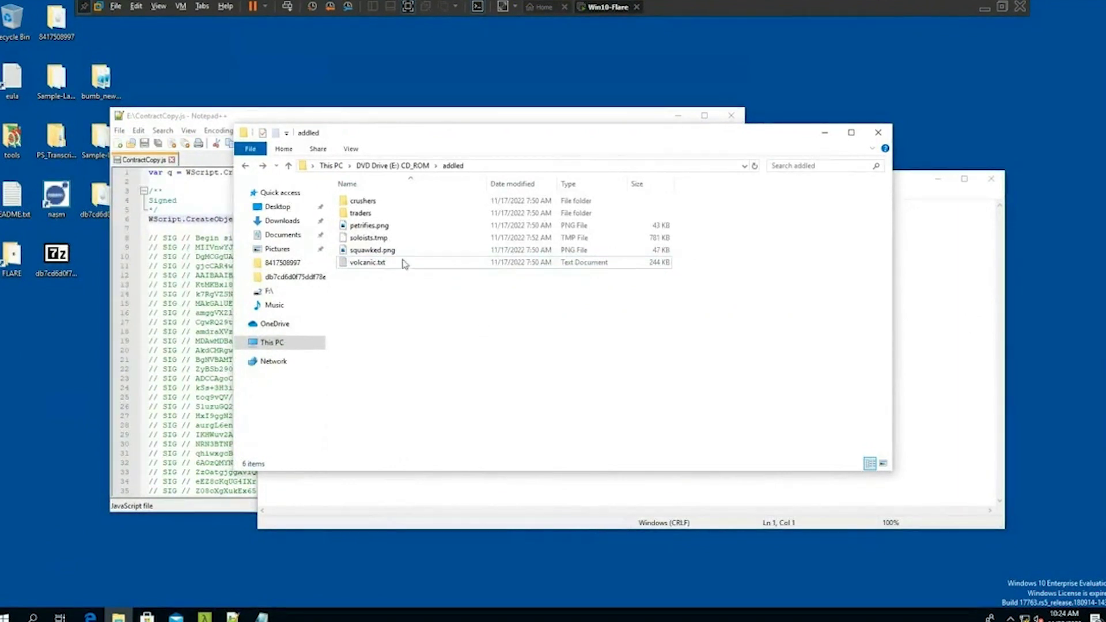
# Step: Select soloists.tmp in the addled folder and bring up the host's open windows to switch away from the virtual machine
pyautogui.click(380, 239)
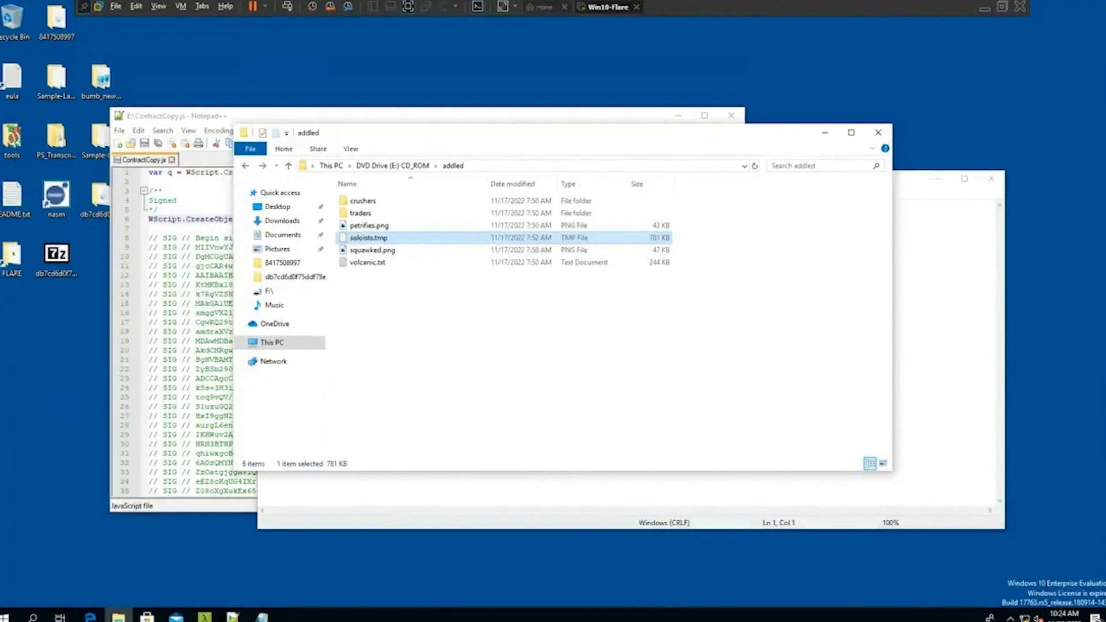
pyautogui.hotkey('alt', 'Tab')
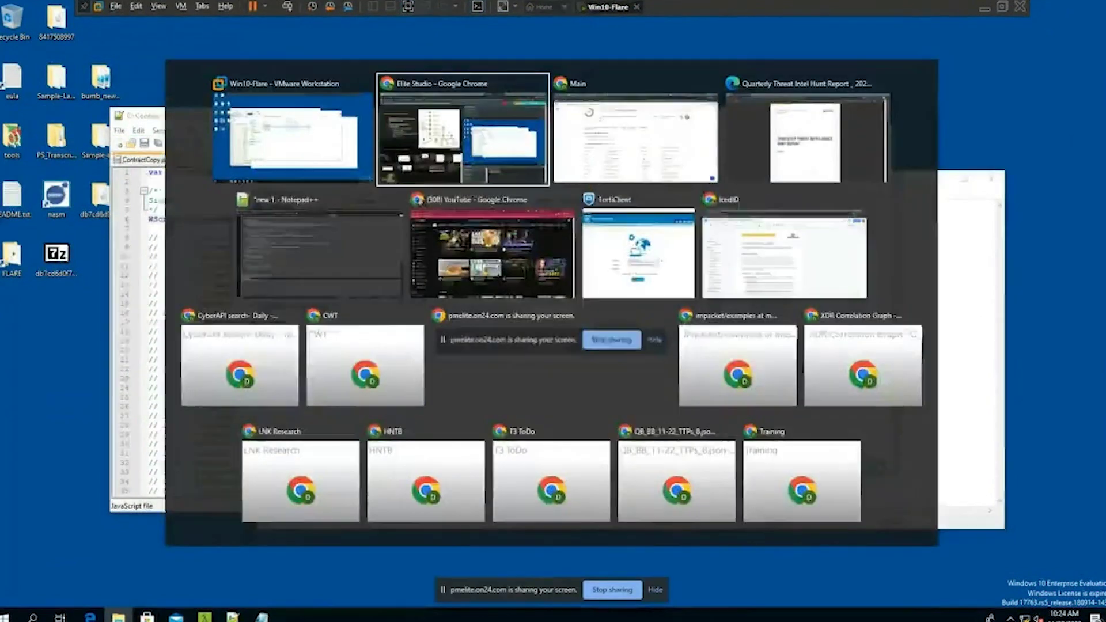